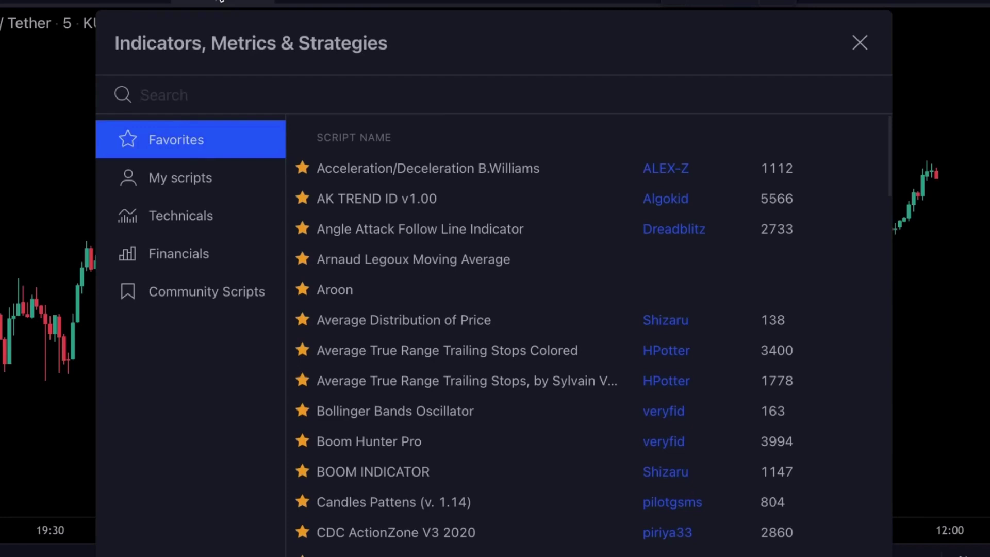
- Add the ADX and DI, Moving Average Exponential and Volume indicators from the indicator search
type("adx a")
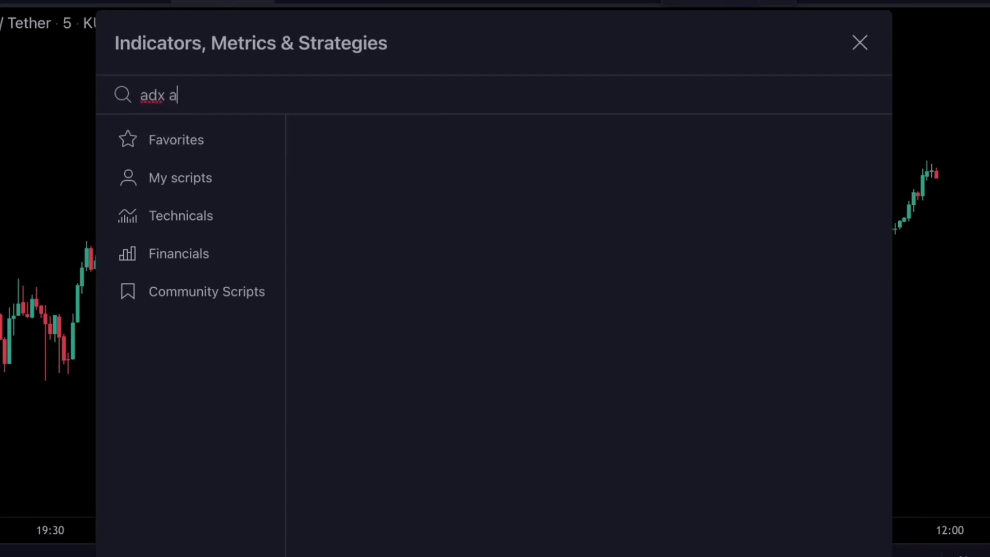
type("nd")
left_click(369, 166)
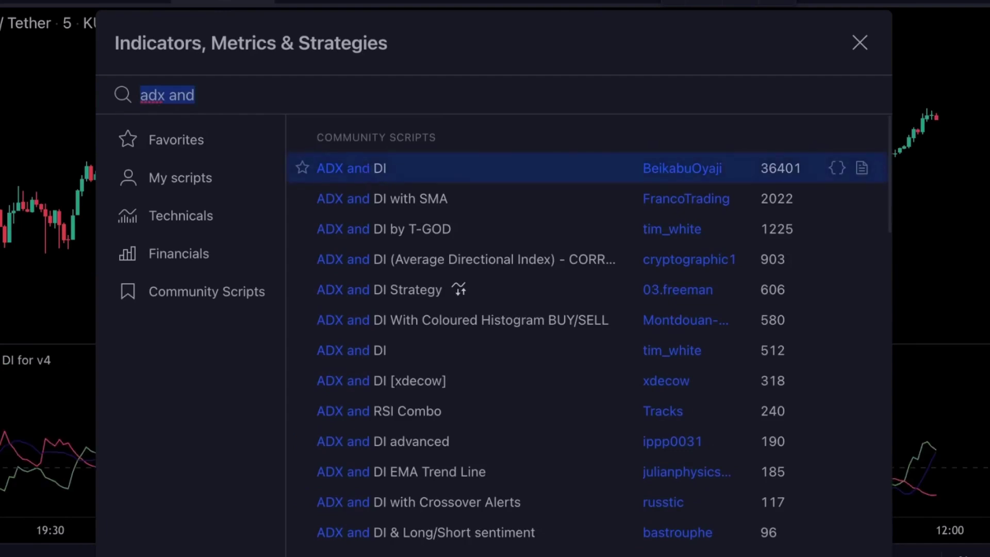
type("ema")
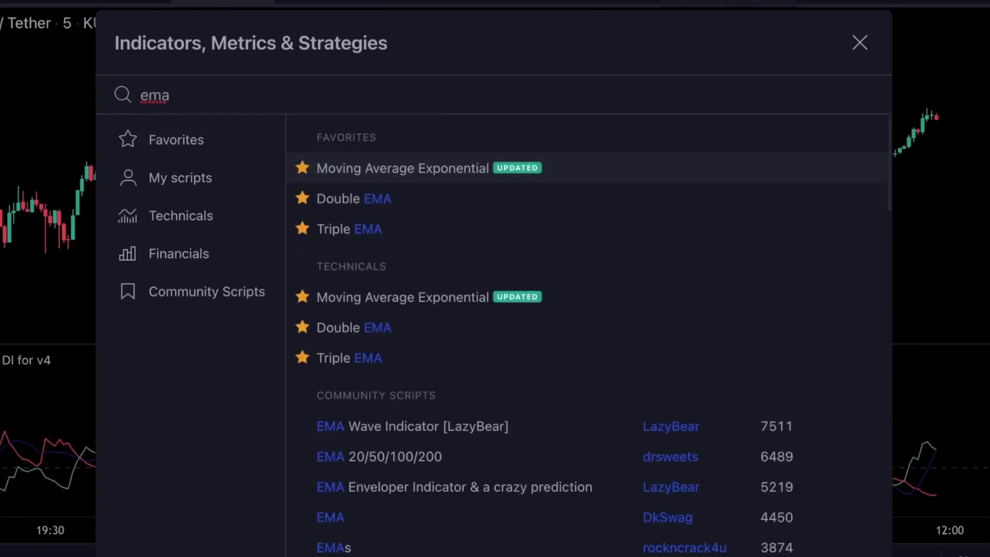
left_click(432, 166)
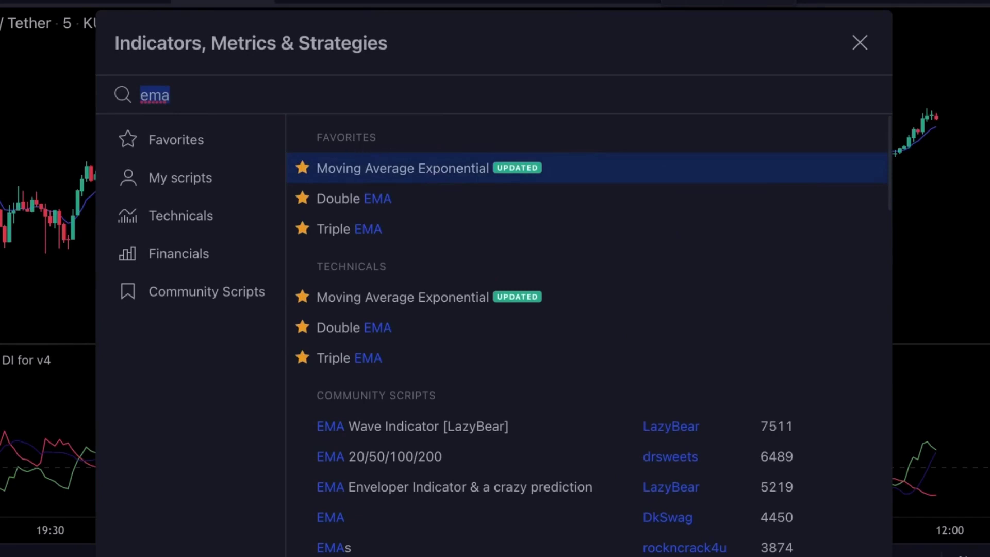
type("volume")
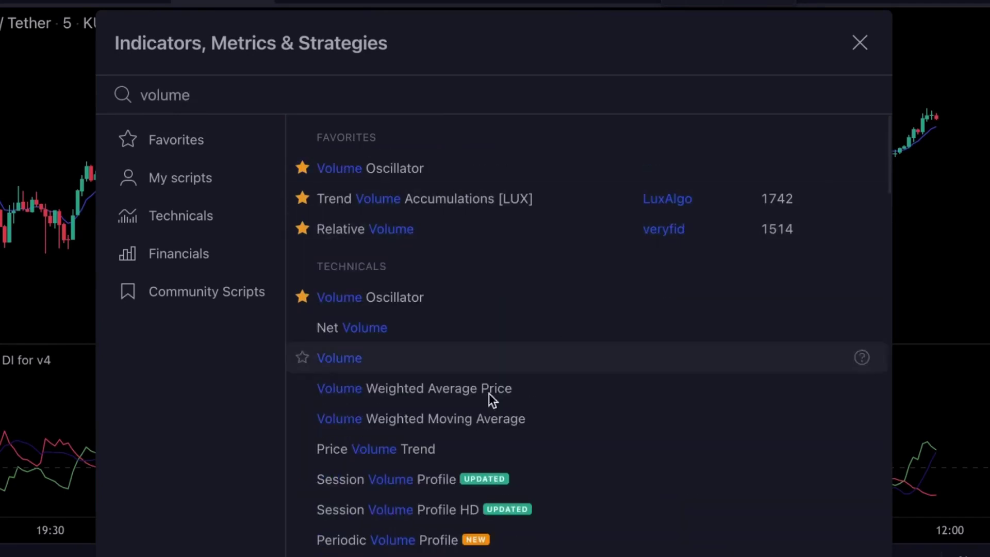
left_click(379, 362)
key("Escape")
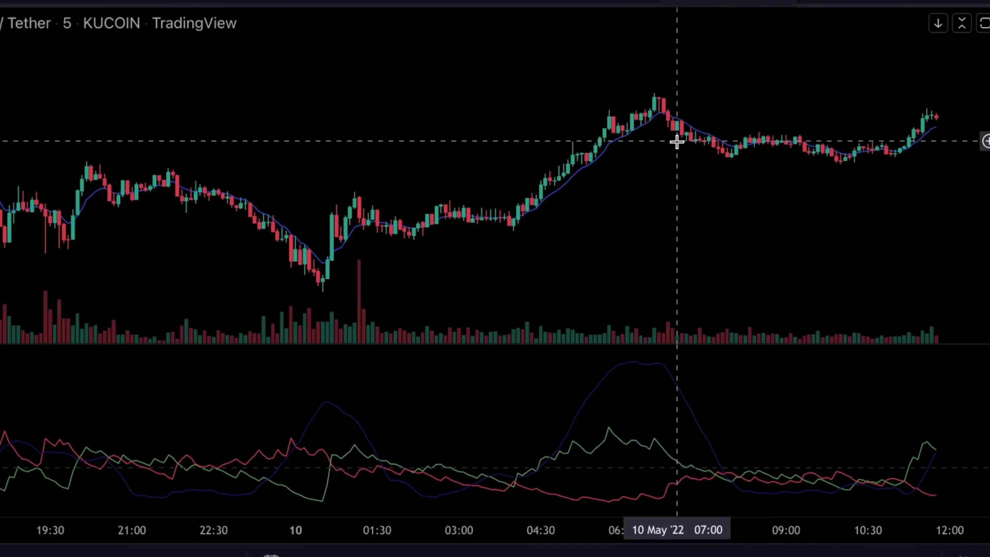
- Set the EMA length to 200
double_click(577, 177)
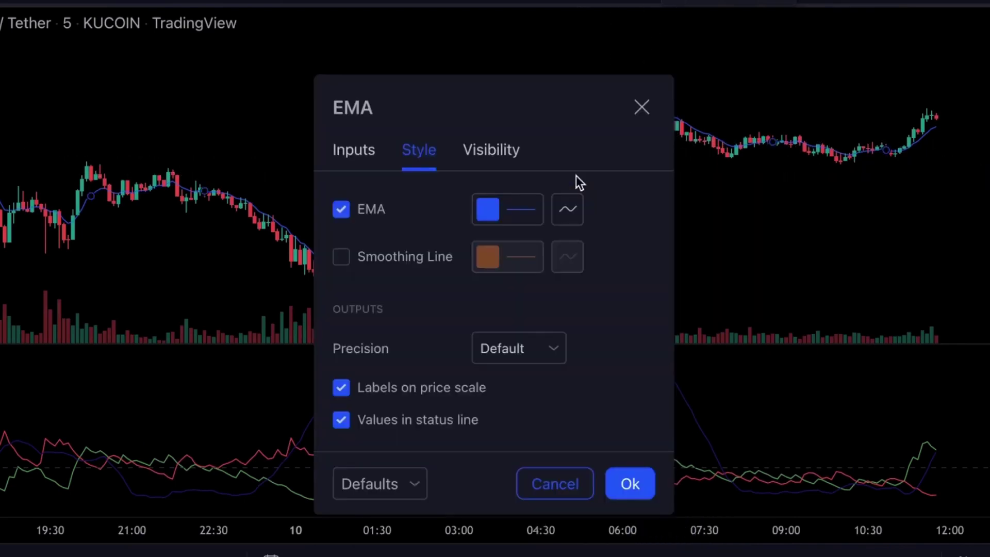
left_click(362, 155)
left_click(423, 265)
key("BackSpace")
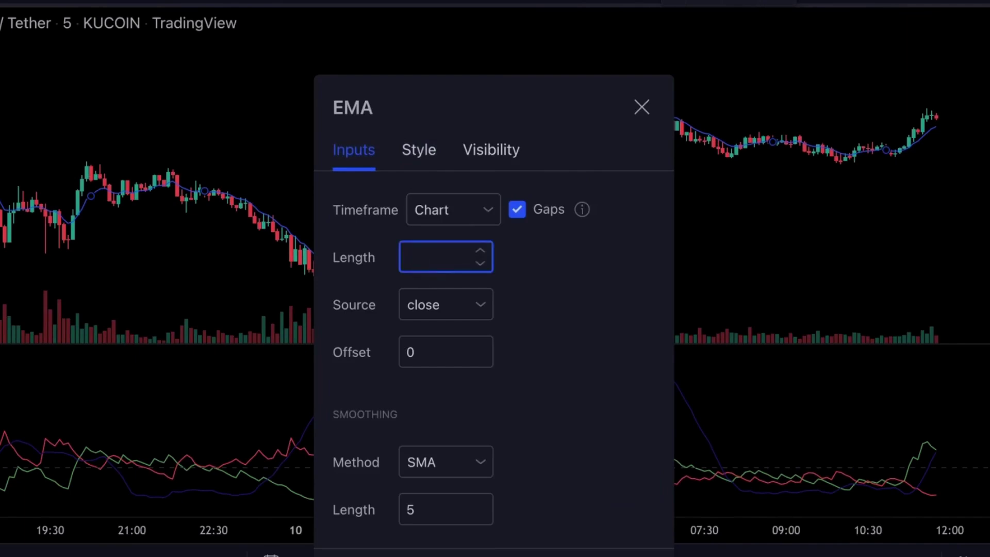
left_click(417, 151)
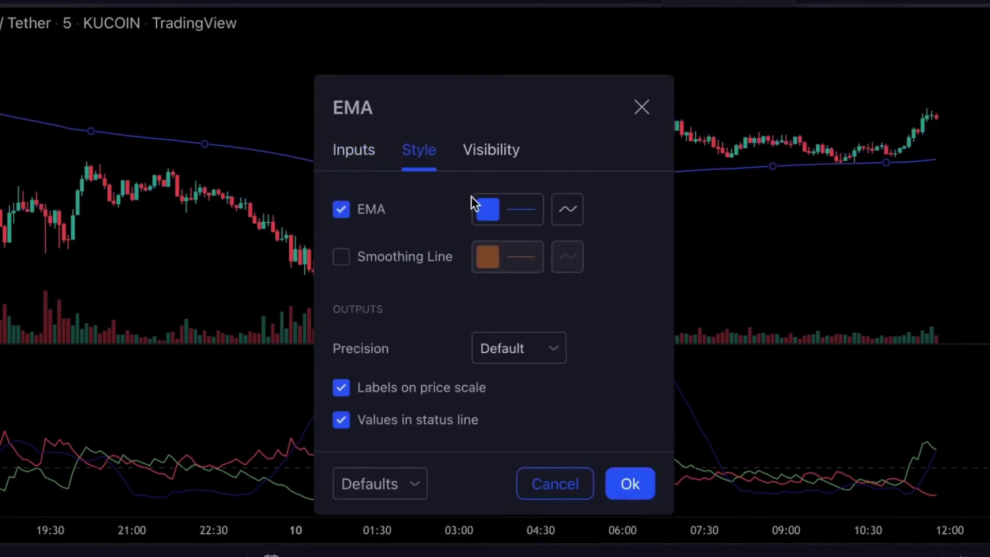
left_click(475, 210)
left_click(435, 316)
key("Return")
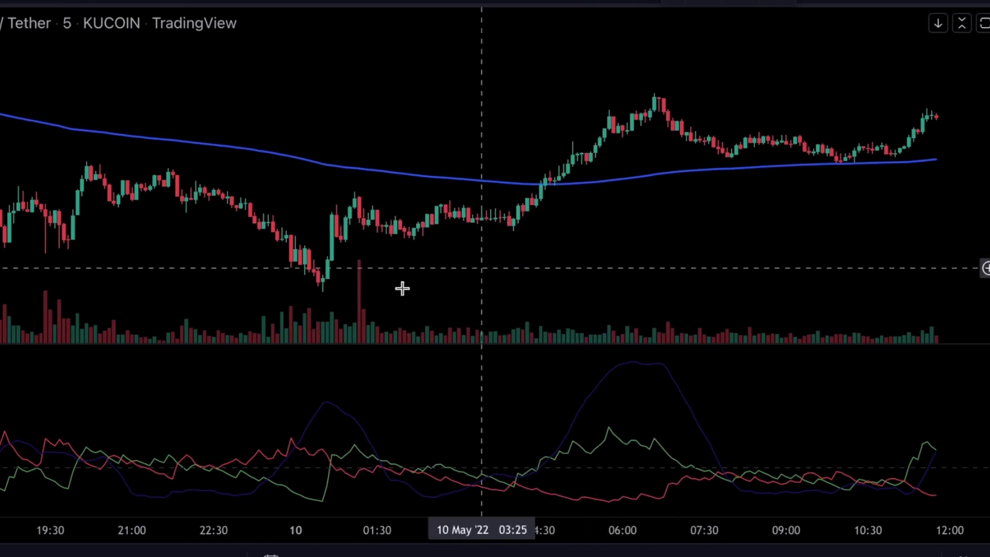
- Turn on the Volume MA with a length of 30
double_click(367, 330)
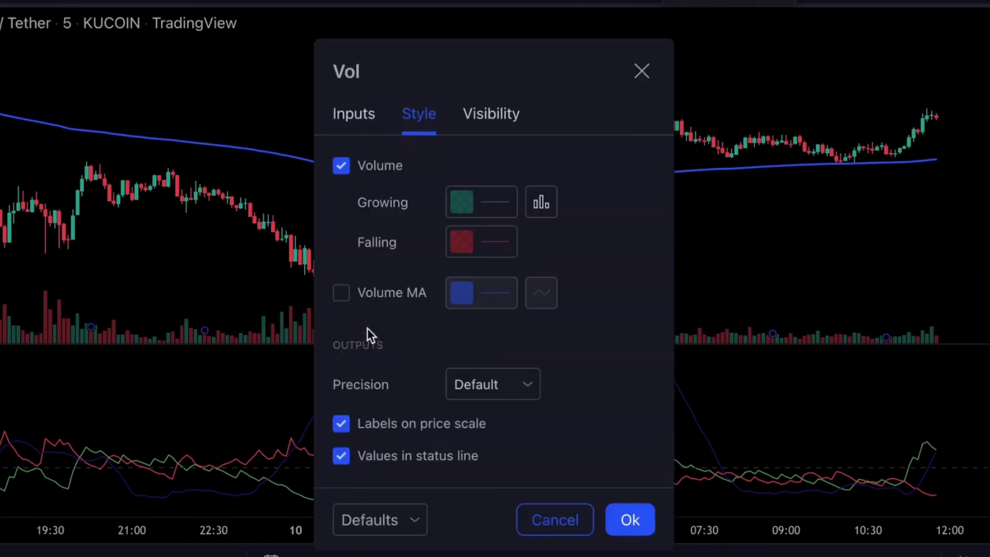
left_click(342, 293)
left_click(357, 120)
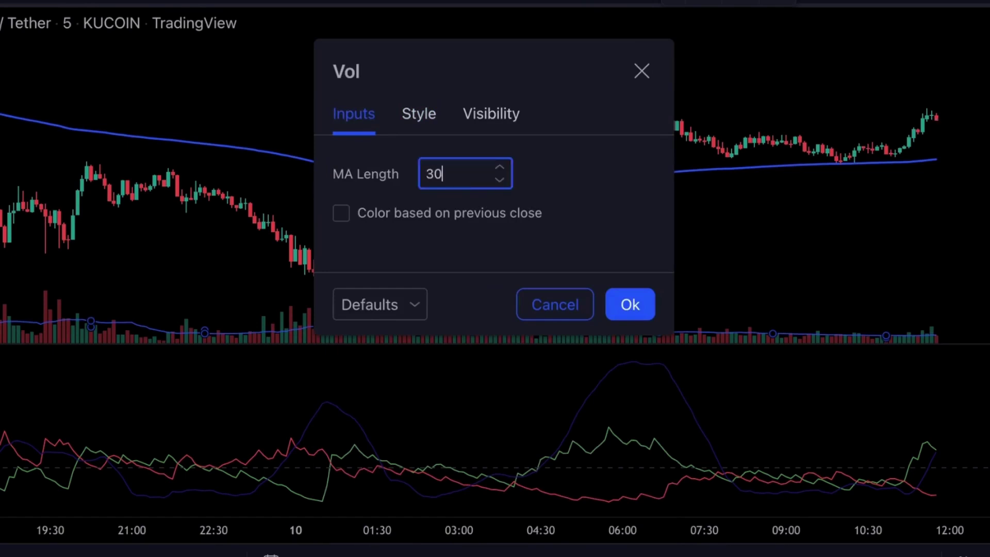
left_click(624, 302)
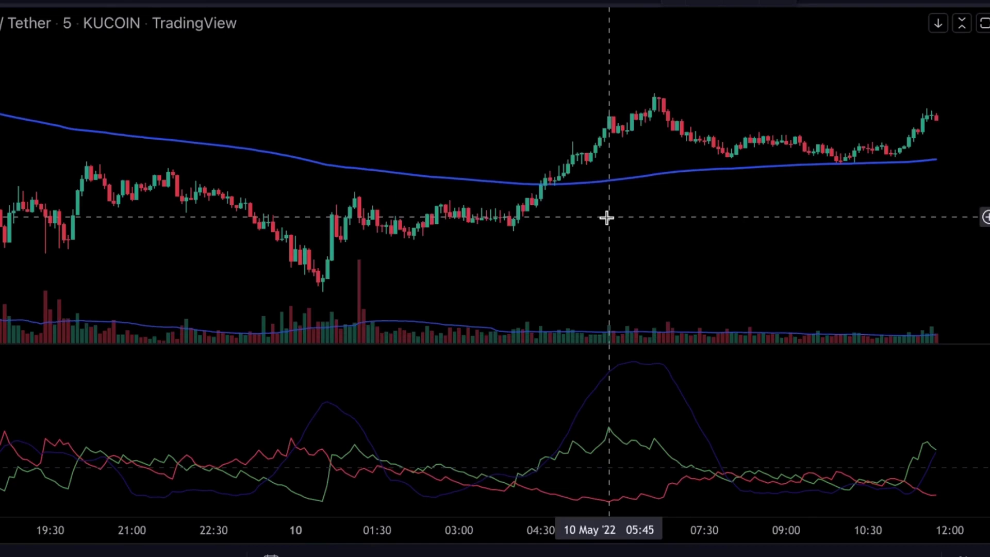
- Make the ADX line blue in the ADX and DI style settings
double_click(373, 453)
left_click(419, 221)
left_click(433, 218)
left_click(424, 267)
left_click(424, 316)
left_click(561, 320)
left_click(388, 382)
left_click(504, 363)
key("Escape")
key("Escape")
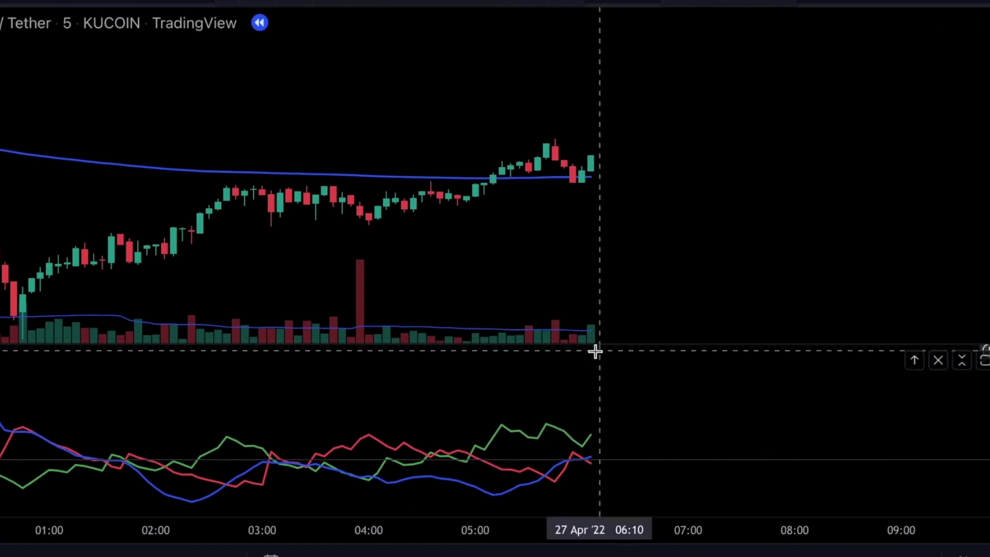
- Place a long position on the last replayed bar with a 0.43% stop and 0.61% target
left_click(594, 157)
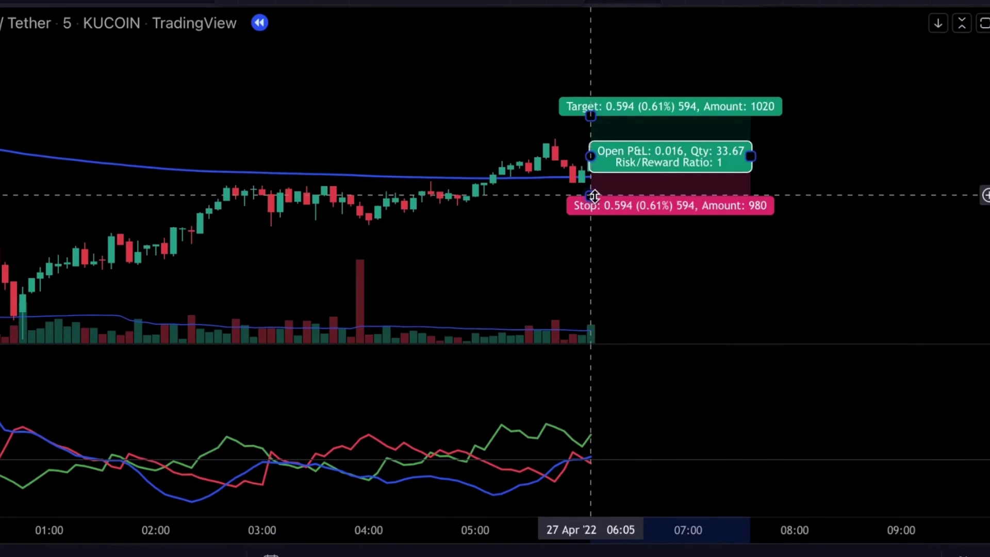
left_click_drag(593, 195, 593, 184)
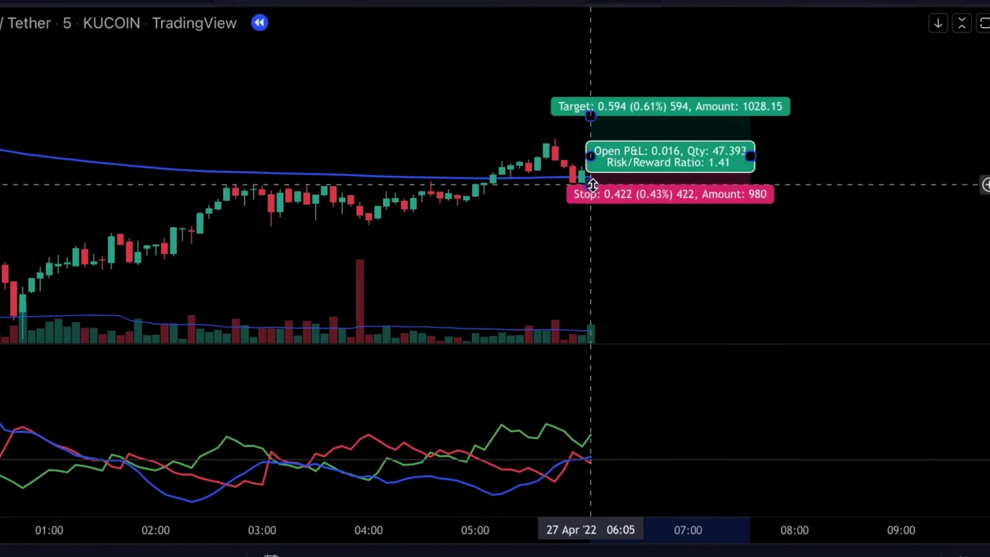
left_click_drag(590, 112, 591, 114)
left_click(494, 72)
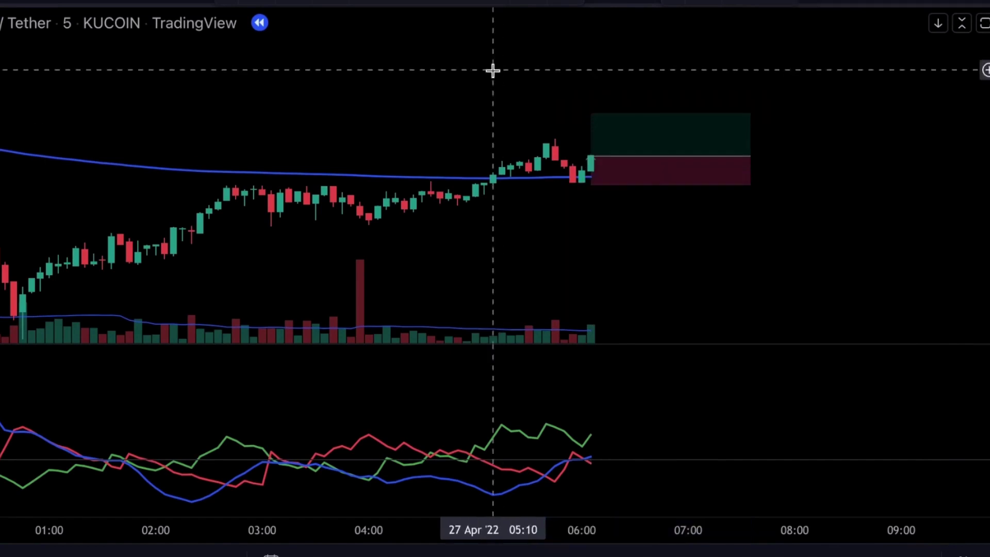
left_click_drag(494, 71, 342, 71)
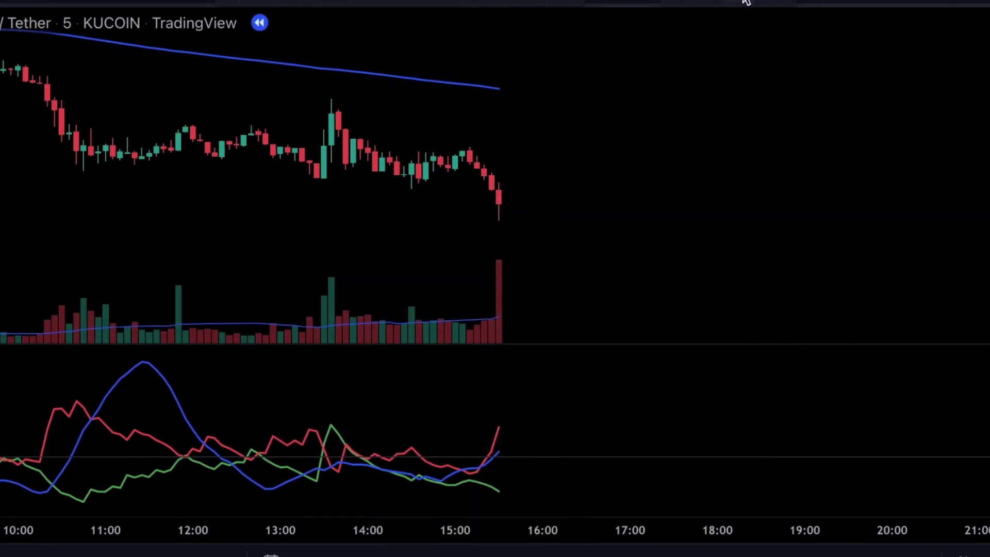
- Place a short position at the latest bar and adjust its stop and target levels
left_click(500, 205)
left_click_drag(499, 168, 501, 153)
left_click_drag(427, 239, 450, 209)
left_click_drag(398, 265, 340, 0)
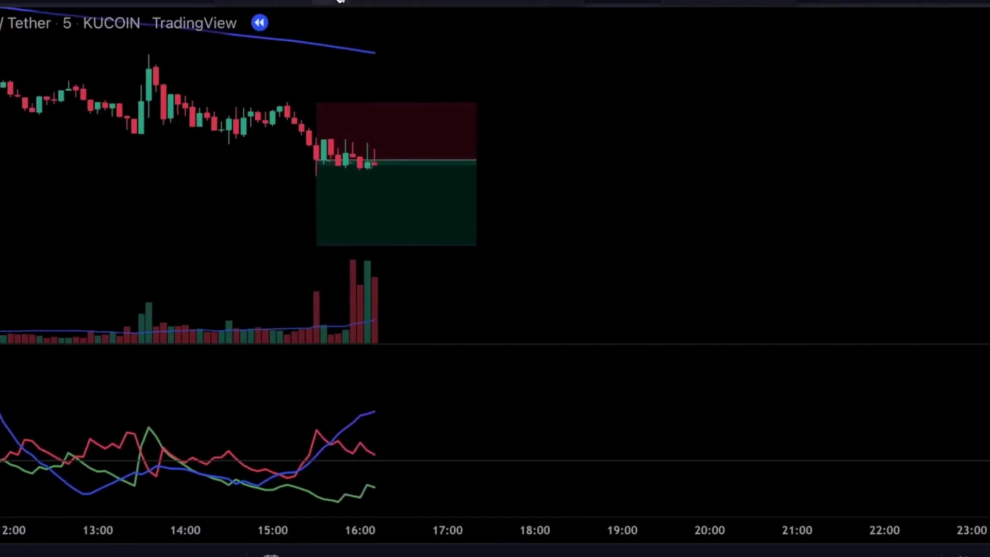
left_click_drag(532, 127, 576, 118)
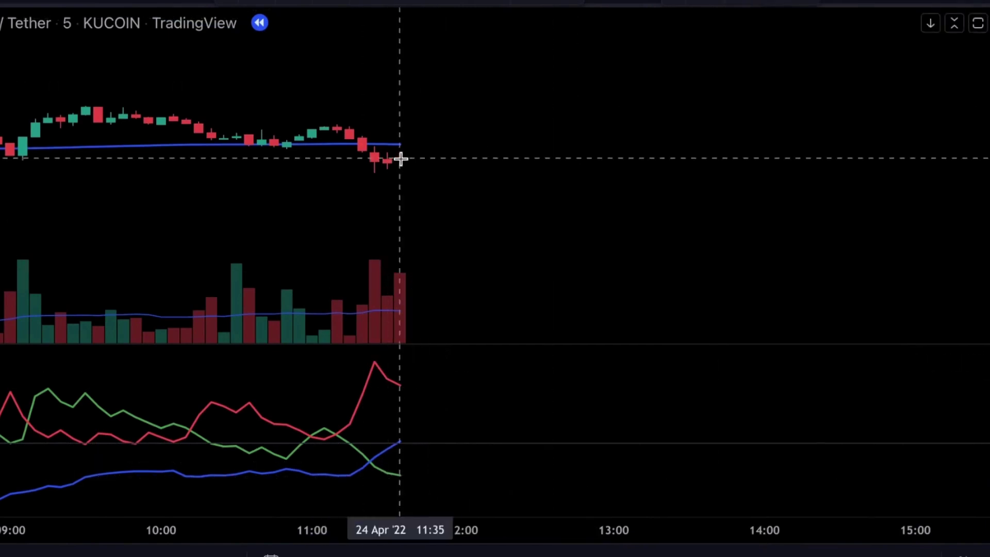
- Place a short position on the latest candle with stop 0.541 and target 0.828
left_click(401, 159)
left_click_drag(401, 135, 401, 125)
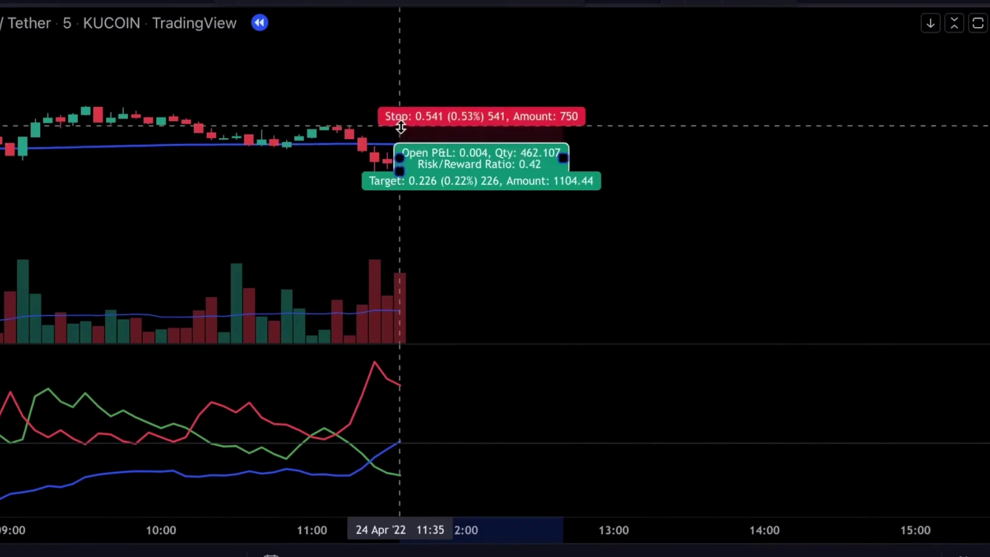
left_click_drag(401, 175, 406, 208)
left_click_drag(507, 91, 422, 59)
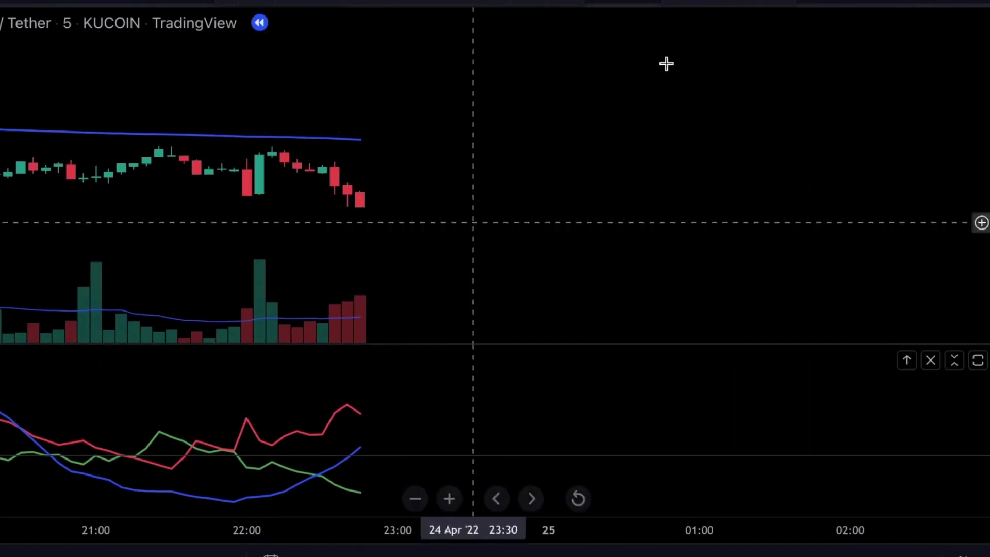
- Short the latest candle with stop 0.844 and target 1.289, extending the box until it closes
left_click(363, 198)
left_click_drag(363, 199, 350, 168)
left_click_drag(333, 215, 339, 217)
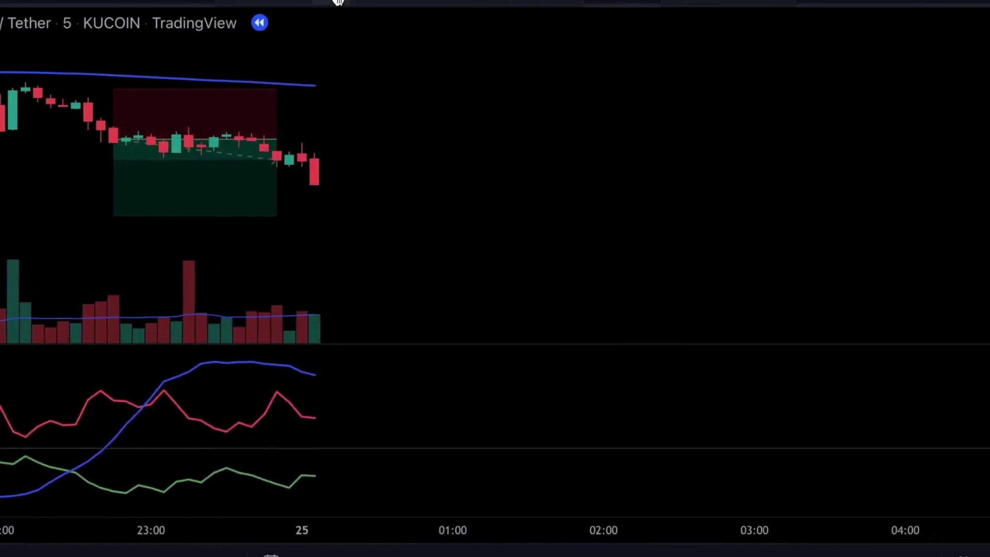
left_click_drag(191, 139, 267, 141)
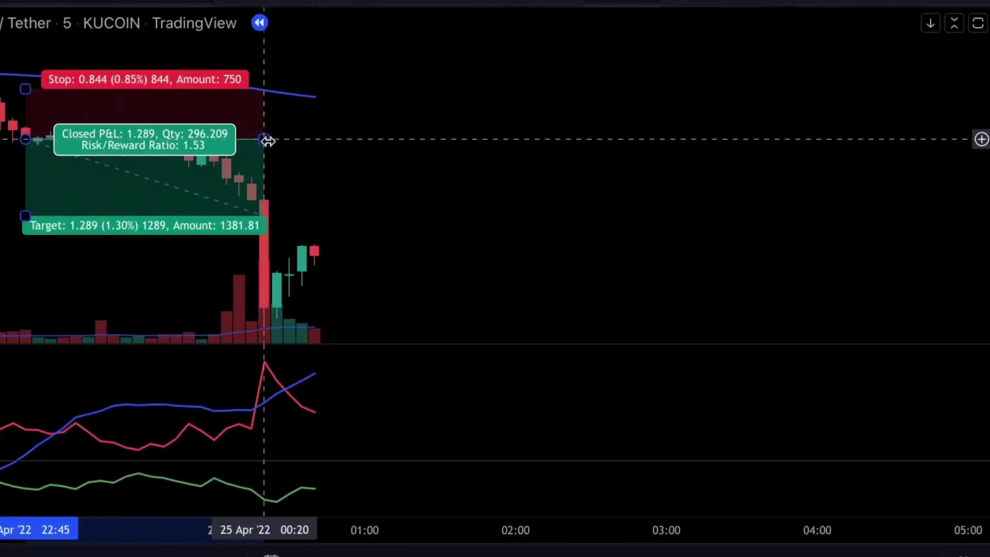
left_click_drag(335, 166, 391, 132)
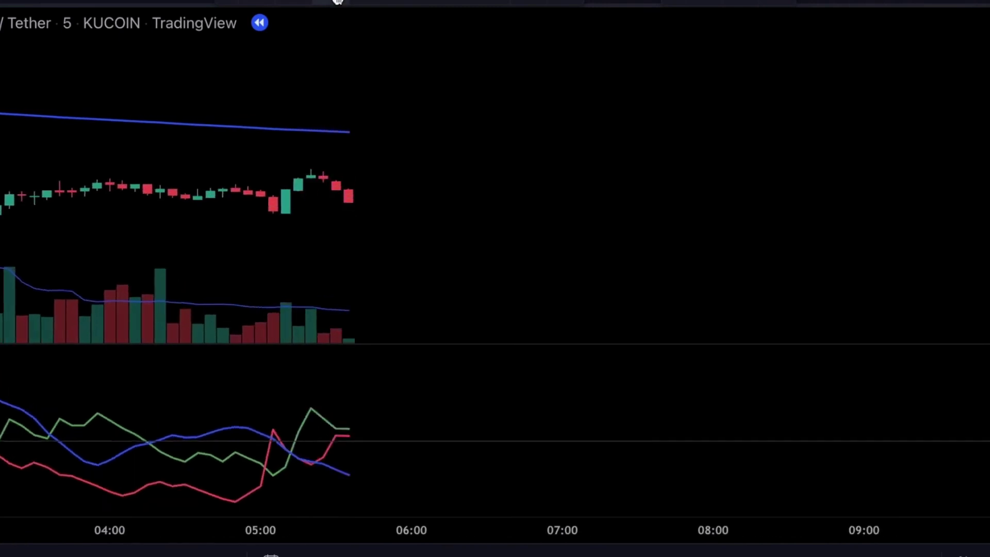
- Zoom in and place a position on the latest candle with its stop near 1.048
scroll(382, 411, "up", 2)
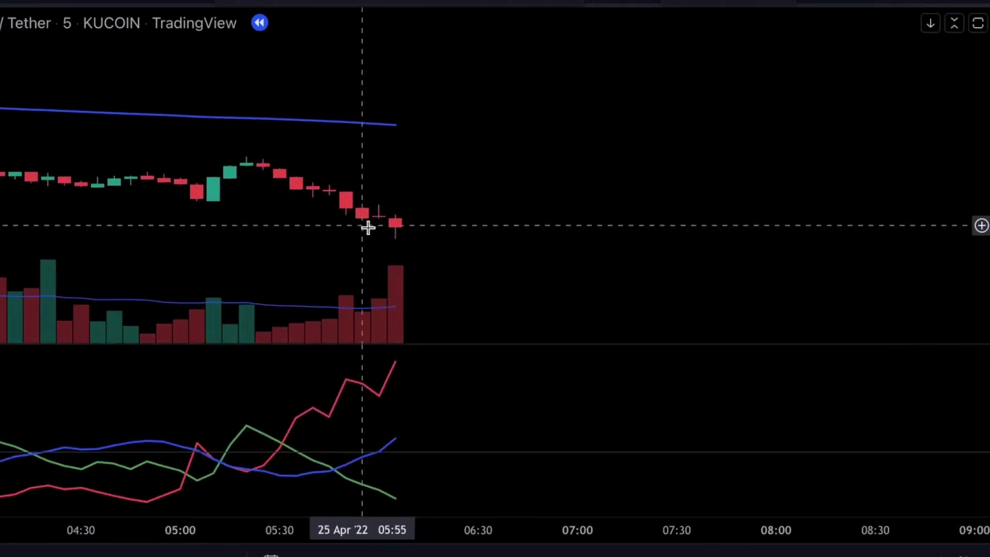
scroll(376, 229, "up", 1)
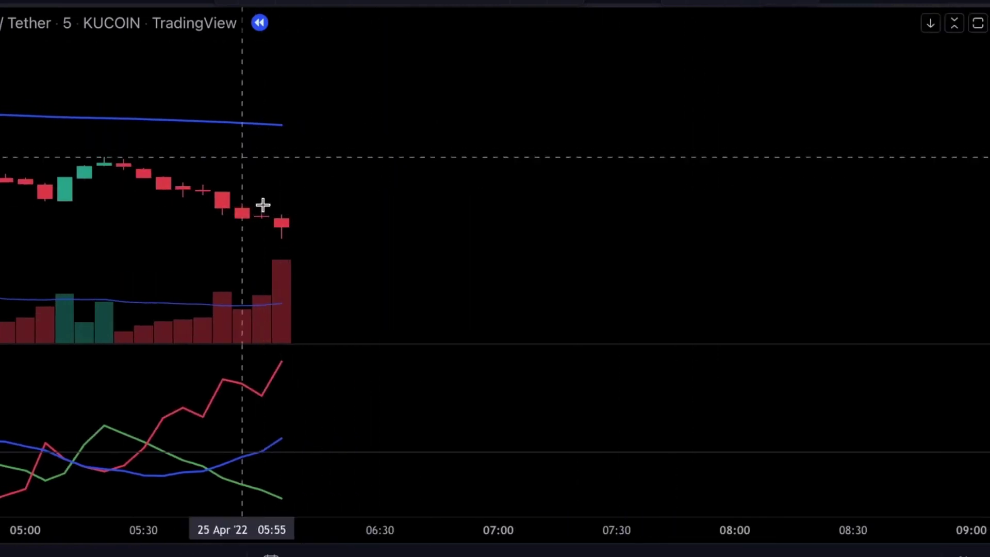
left_click(263, 205)
left_click_drag(262, 198, 225, 222)
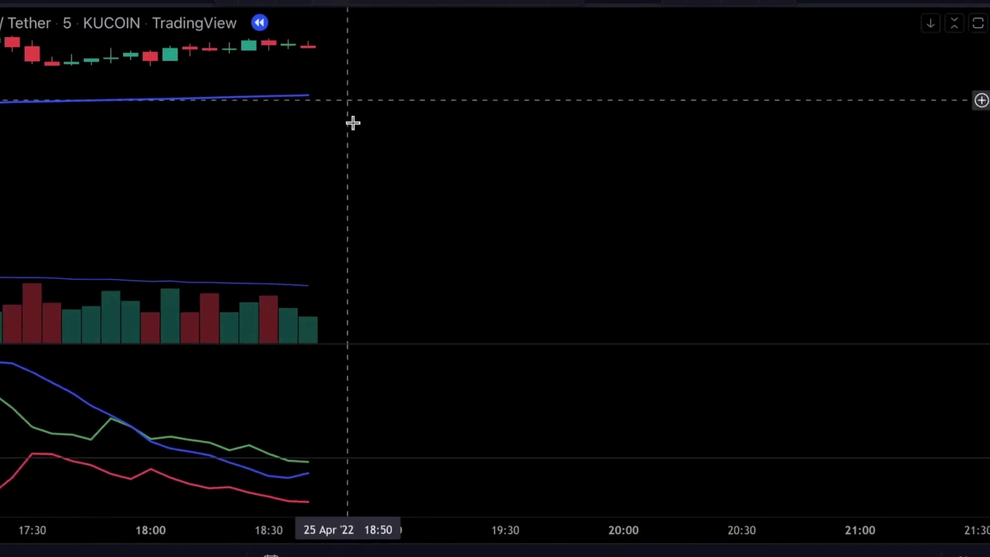
- Place a long position at the 18:45 candle with a 1.45% stop and 2.18% target
scroll(360, 113, "down", 2)
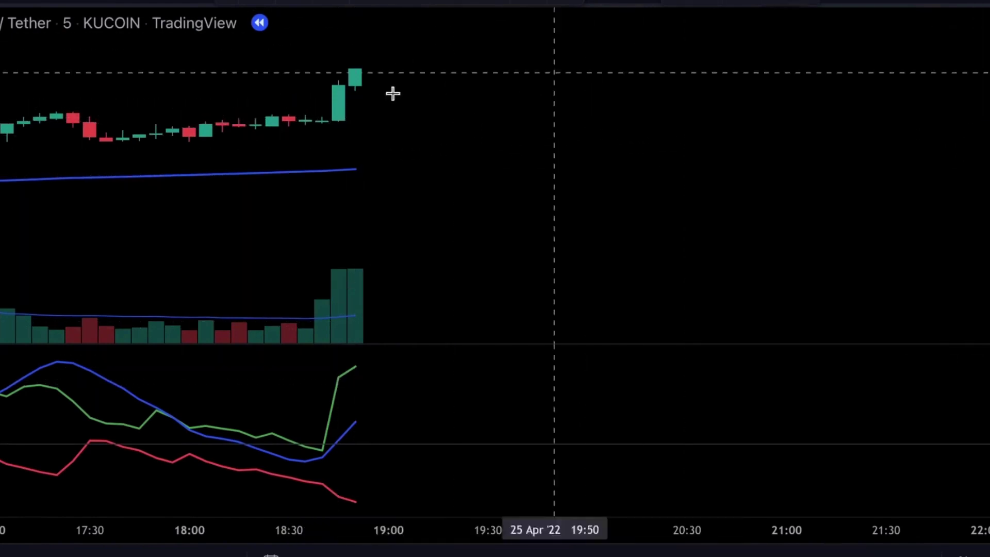
left_click(337, 87)
left_click_drag(337, 103, 537, 128)
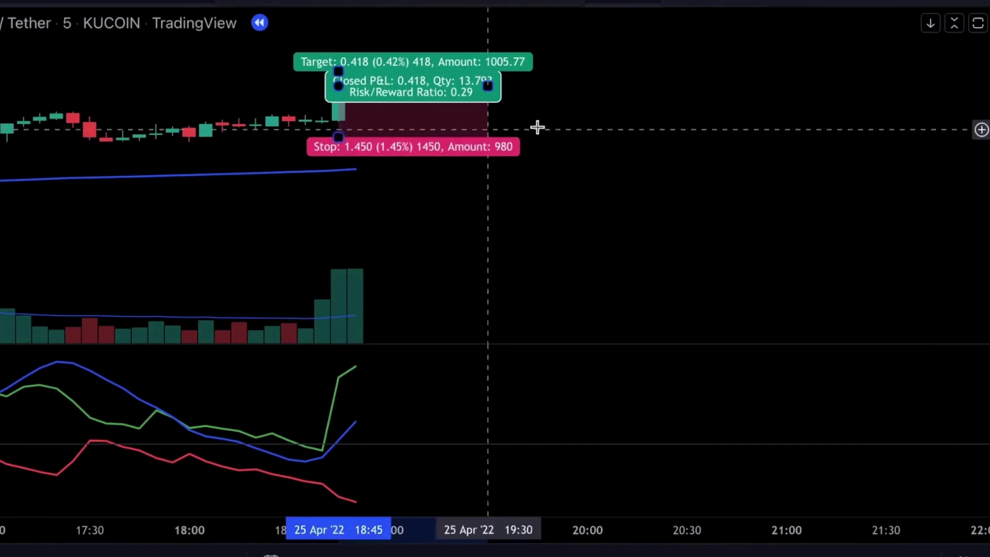
left_click_drag(327, 111, 328, 65)
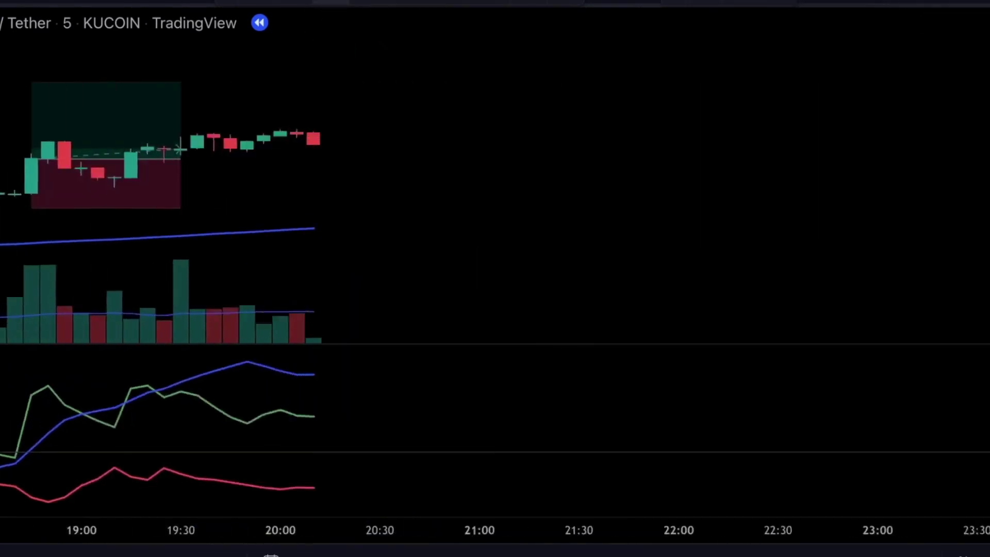
- Check the long trade's closed P&L of −1.396 and zoom out over 24–26 Apr
scroll(389, 104, "down", 3)
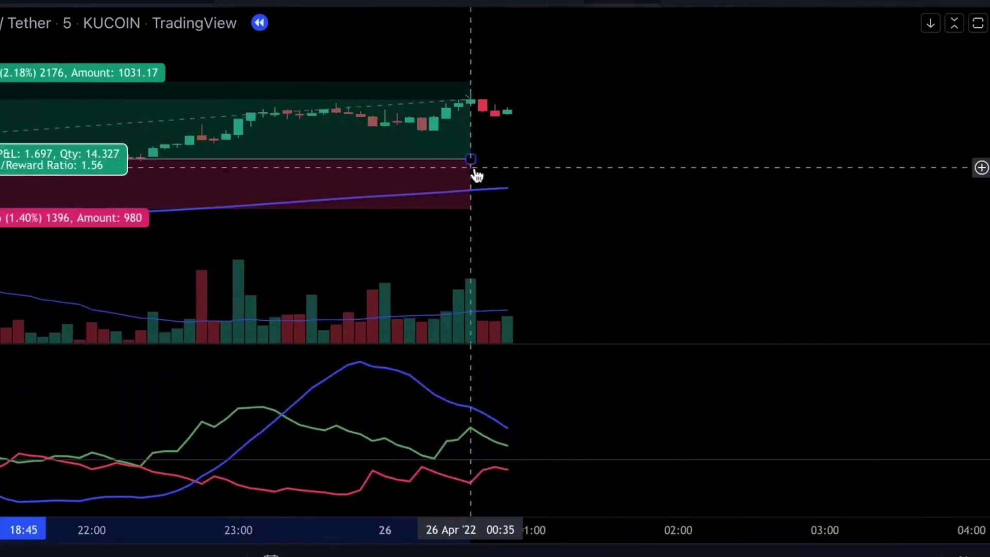
scroll(692, 152, "down", 2)
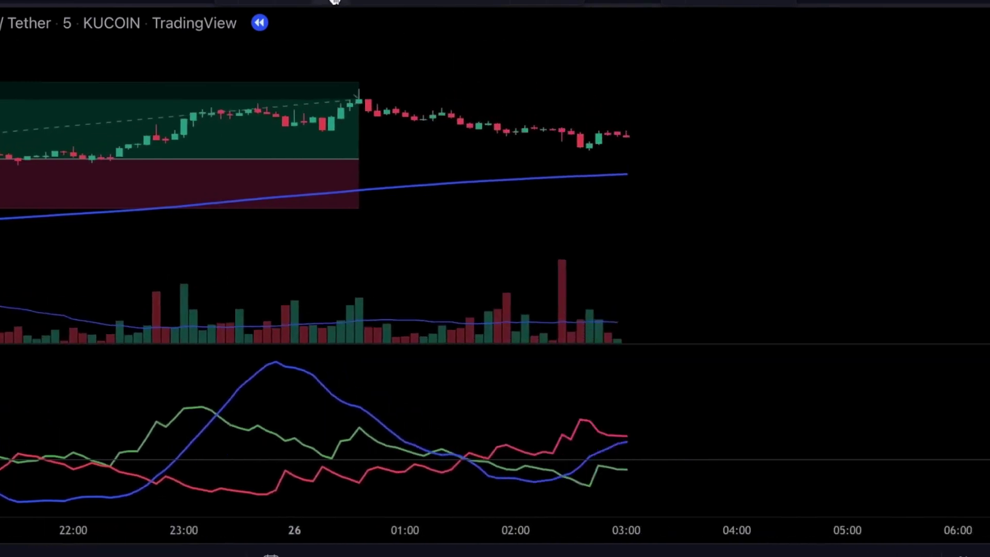
scroll(387, 126, "down", 2)
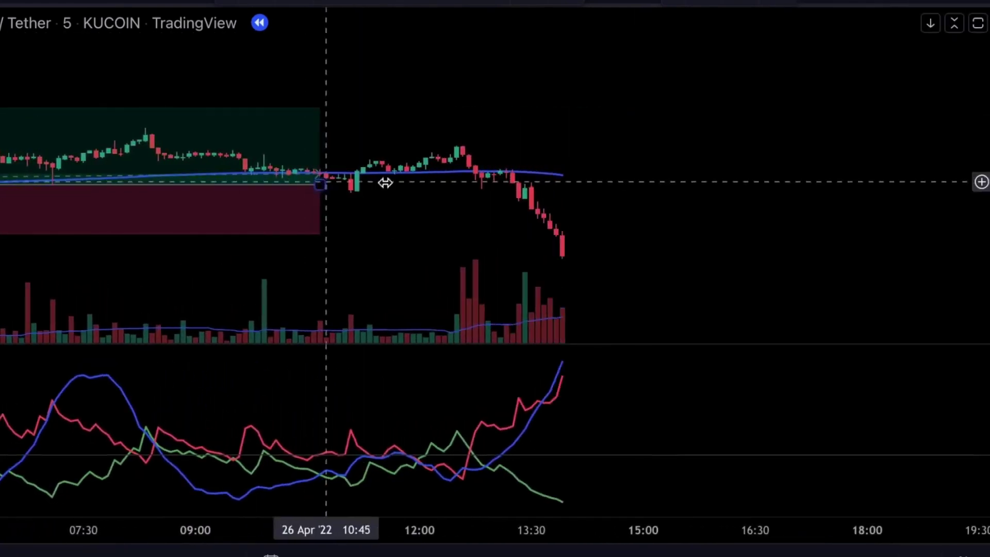
scroll(563, 199, "down", 4)
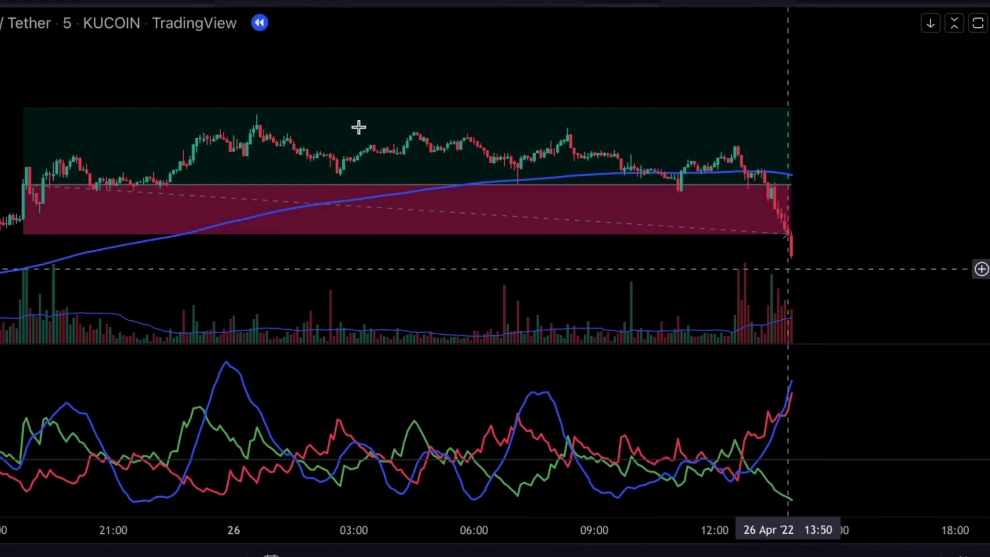
left_click(333, 126)
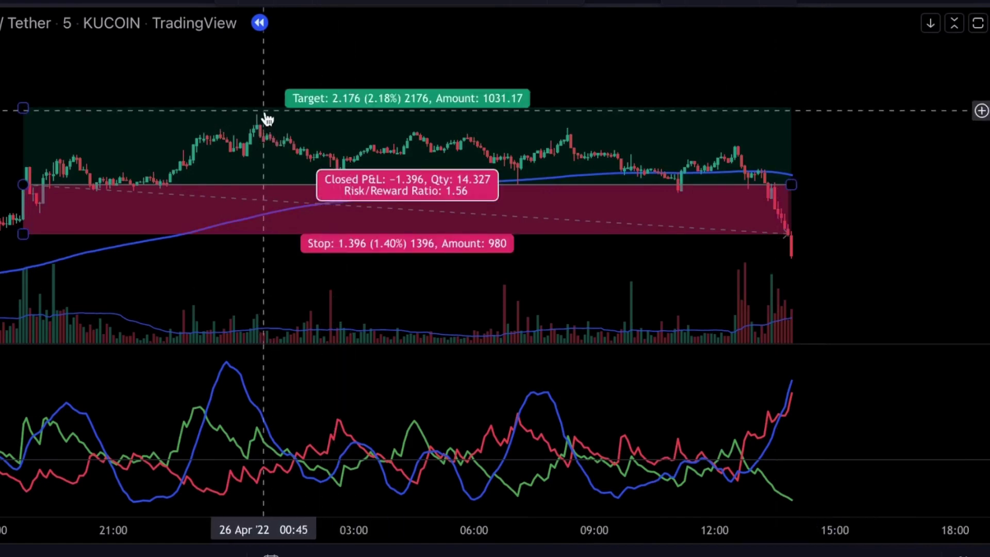
scroll(267, 120, "down", 5)
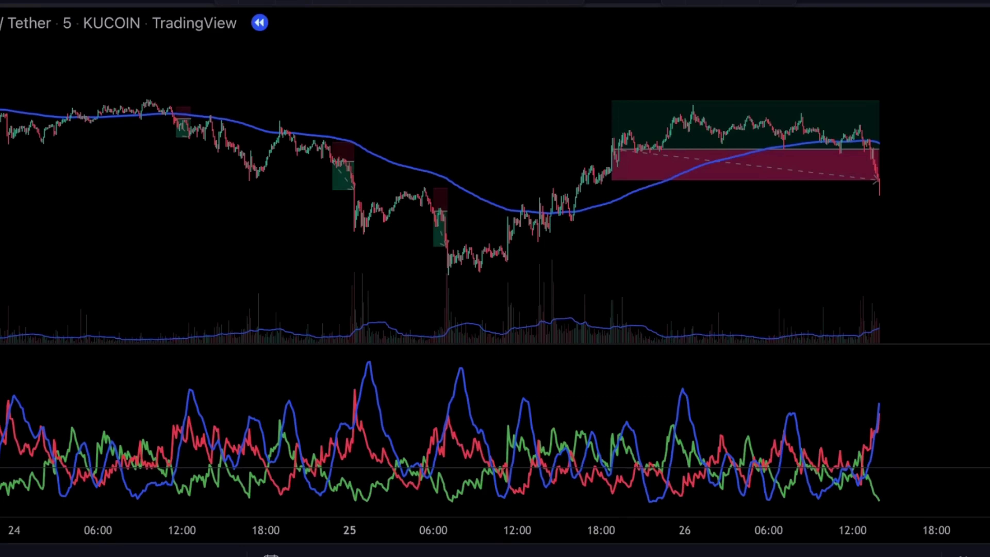